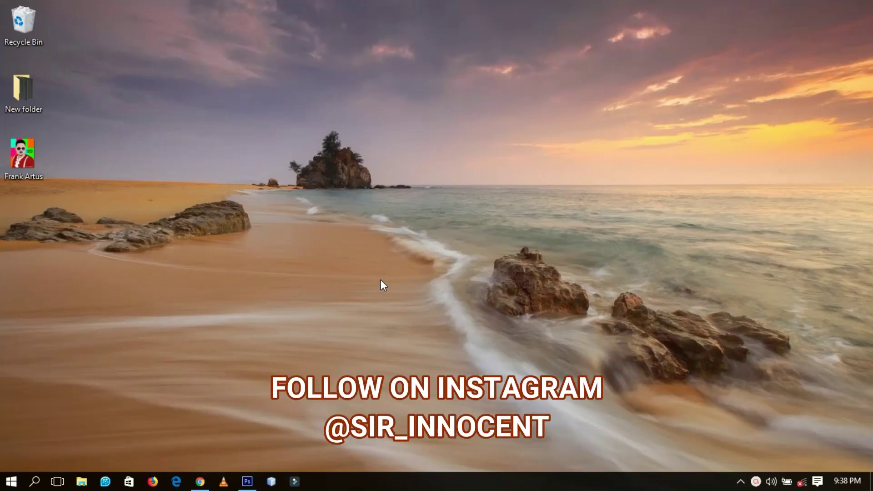
# - Drag the Frank Artus portrait JPG from the desktop onto Photoshop to open it
pyautogui.moveTo(28, 151); pyautogui.dragTo(275, 351)
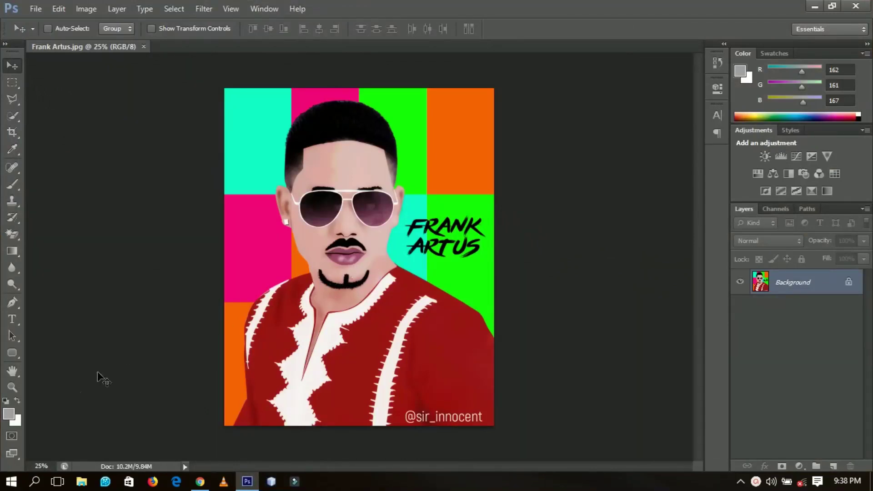
# - Scrubby-zoom with the Zoom tool on the lips and mustache to about 227%
pyautogui.click(12, 388)
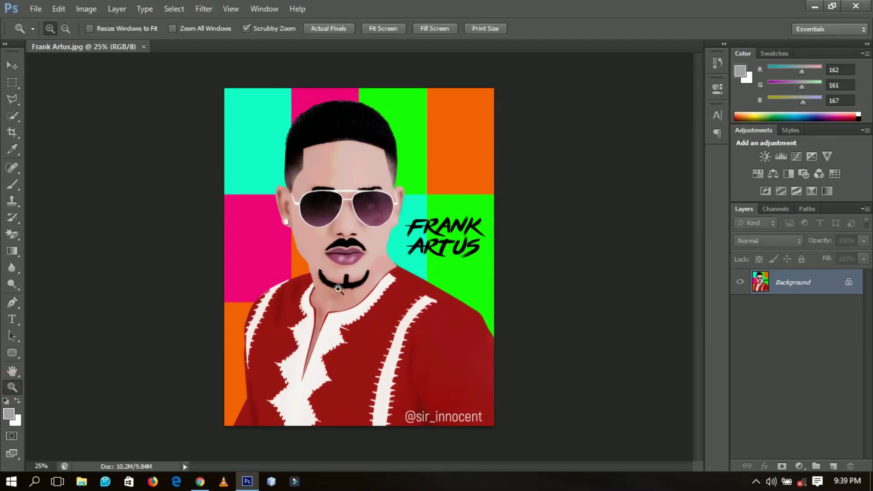
pyautogui.moveTo(353, 250); pyautogui.dragTo(356, 251)
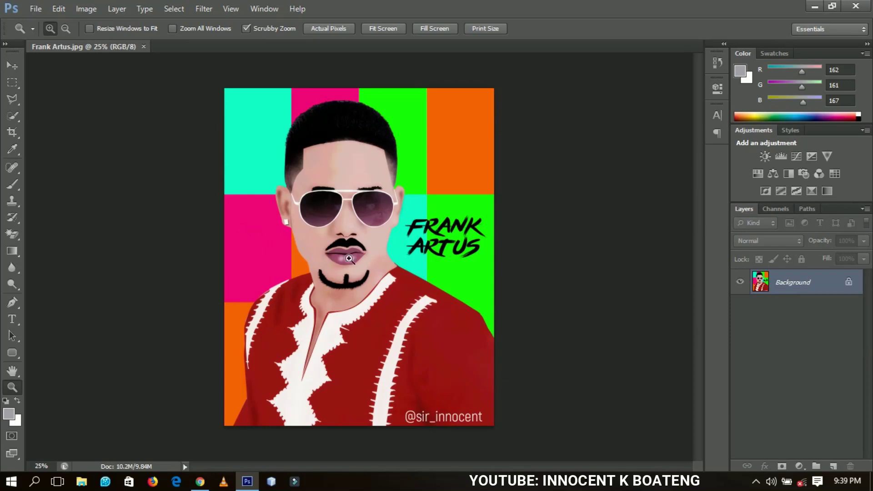
pyautogui.moveTo(349, 258); pyautogui.dragTo(459, 345)
# - Switch the view to Fit on Screen, then Actual Pixels (100%), then Fit on Screen again
pyautogui.rightClick(460, 345)
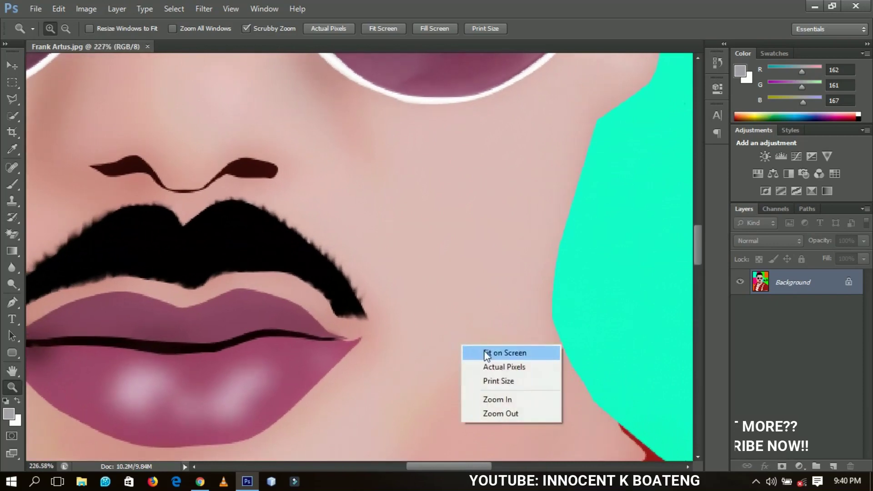
pyautogui.click(486, 353)
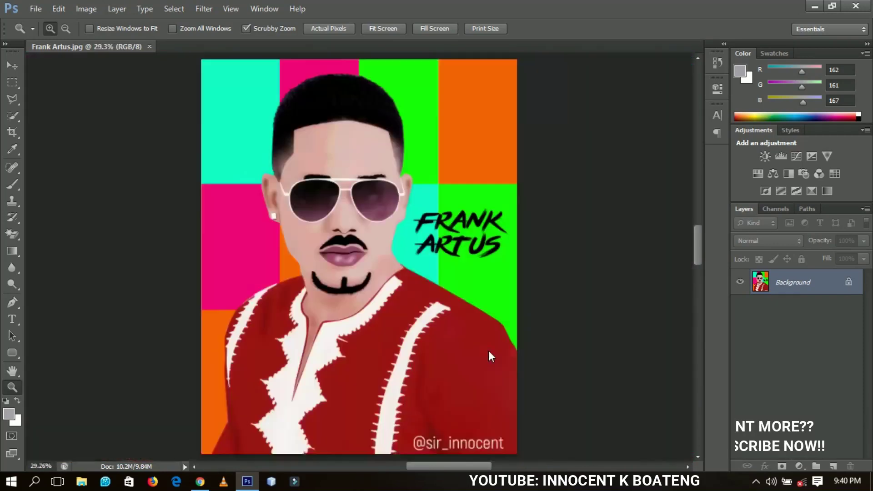
pyautogui.rightClick(386, 280)
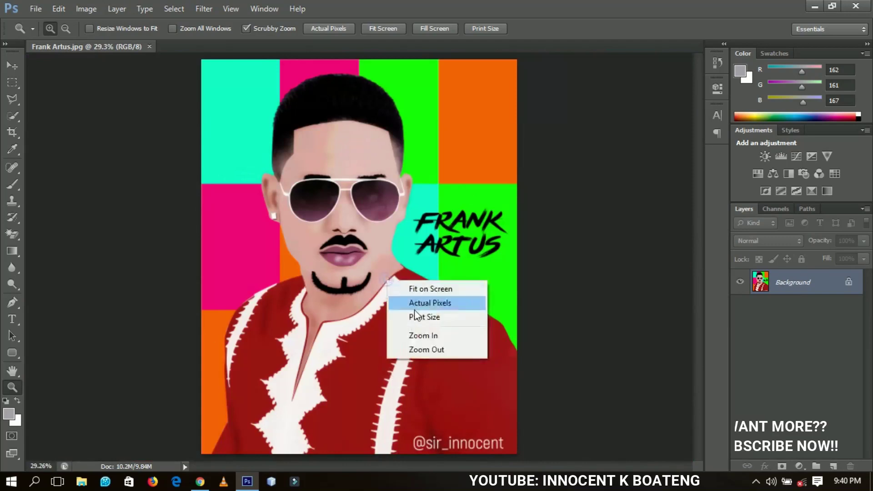
pyautogui.click(414, 304)
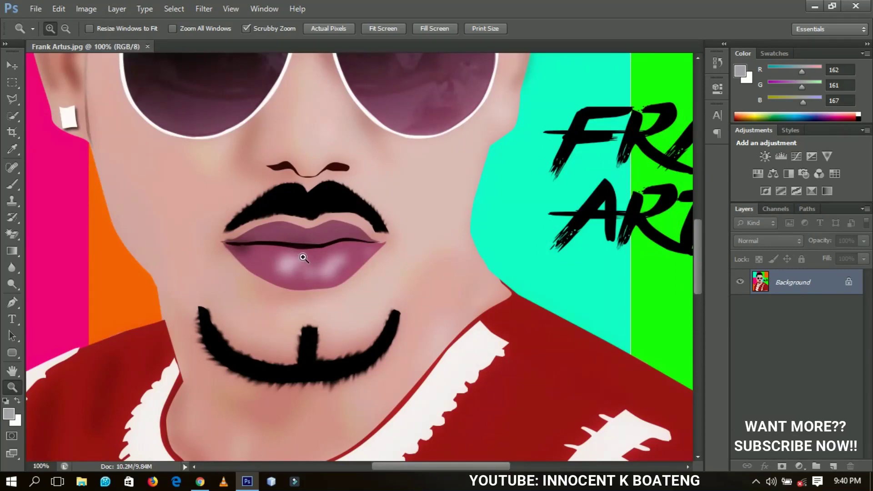
pyautogui.rightClick(315, 260)
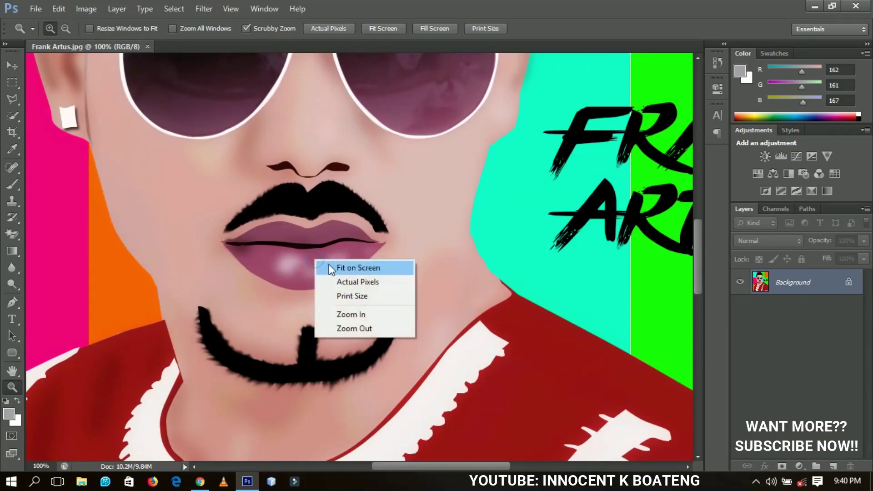
pyautogui.click(358, 268)
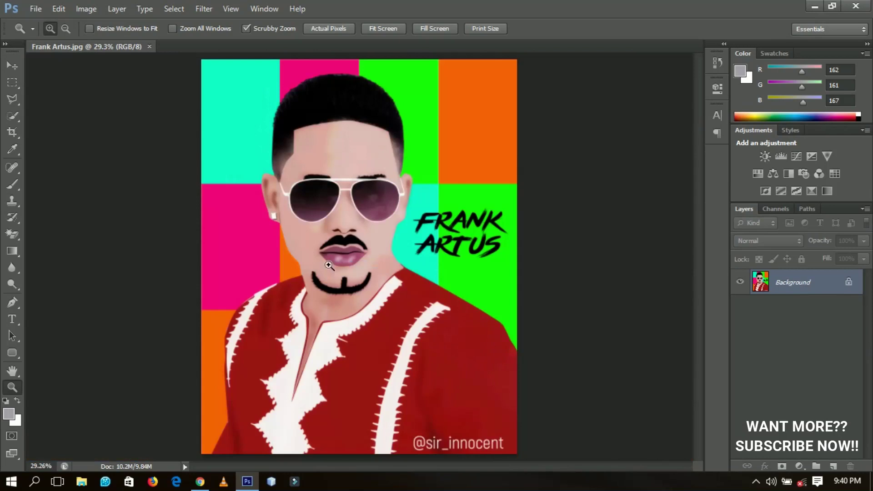
pyautogui.hotkey('ctrl', '+')
pyautogui.hotkey('ctrl', '+')
pyautogui.hotkey('ctrl', '+')
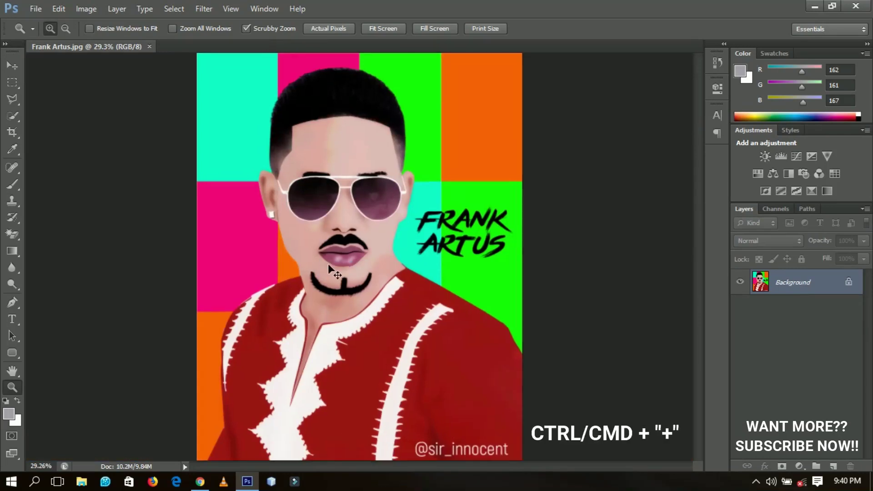
pyautogui.hotkey('ctrl', '+')
pyautogui.hotkey('ctrl', '+')
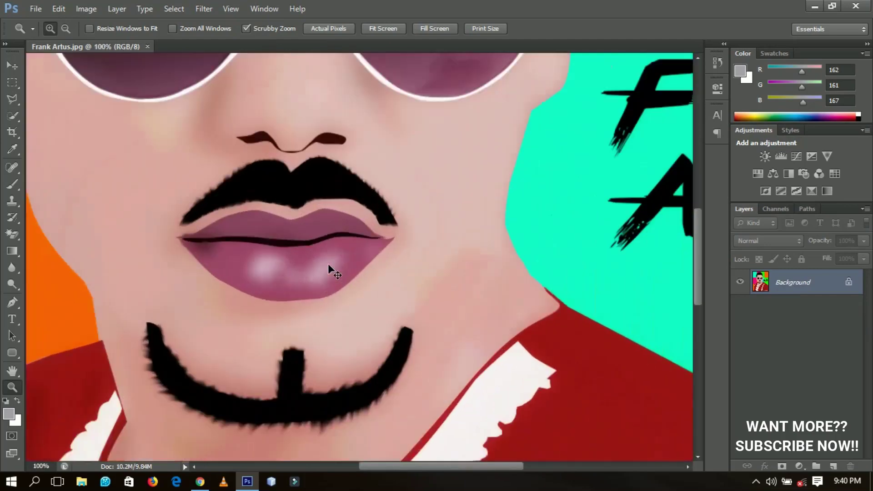
pyautogui.hotkey('ctrl', '-')
pyautogui.hotkey('ctrl', '-')
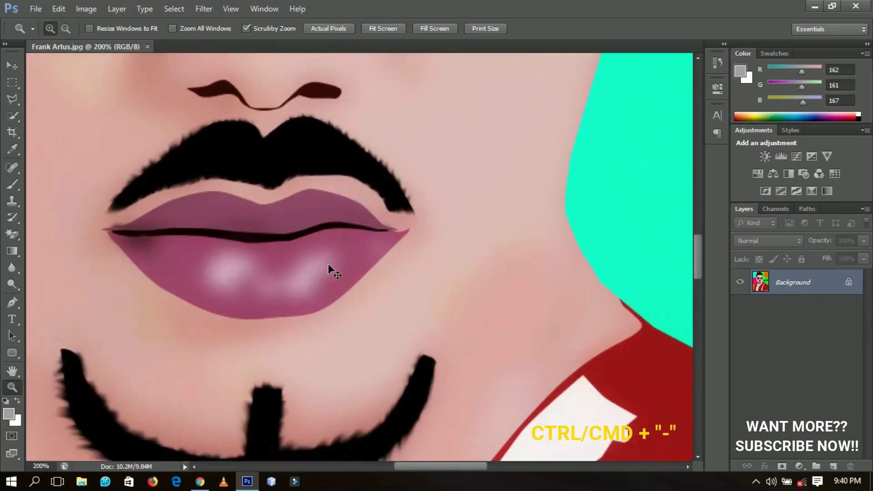
pyautogui.hotkey('ctrl', '-')
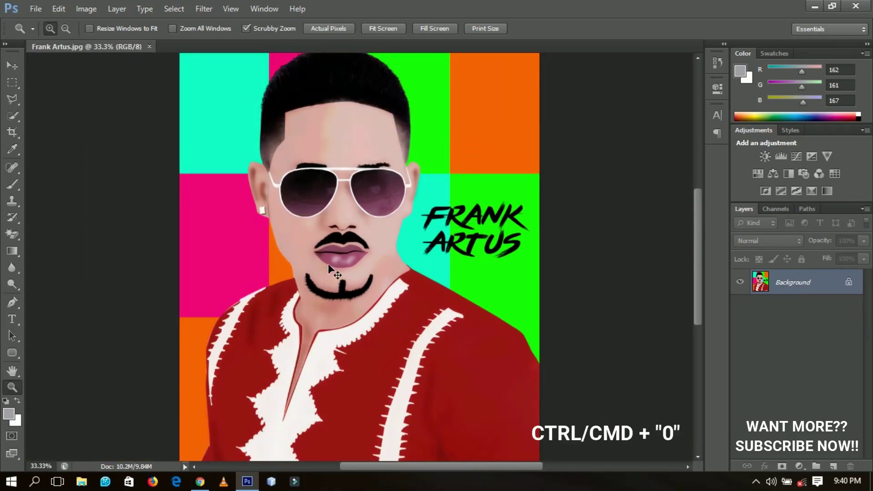
pyautogui.hotkey('ctrl', '0')
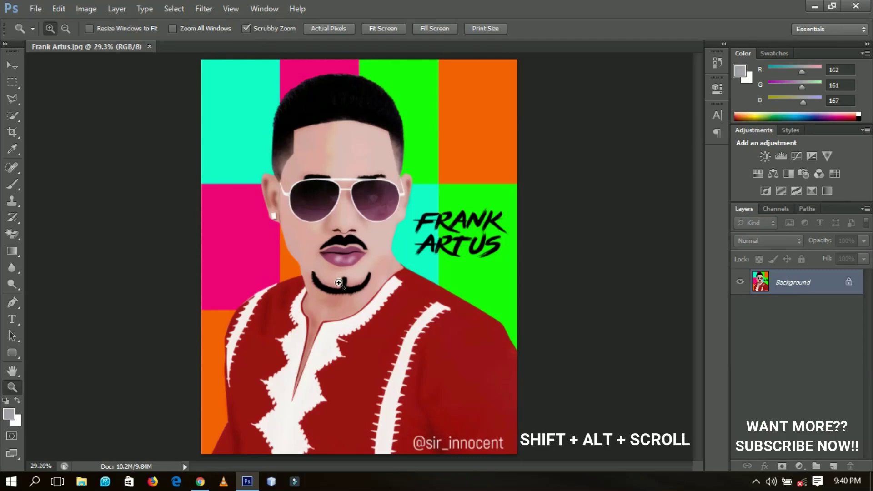
# - Scroll-zoom into the lips to 1600% and 2424% until pixels show, then fit on screen
pyautogui.scroll(-3, 339, 282)
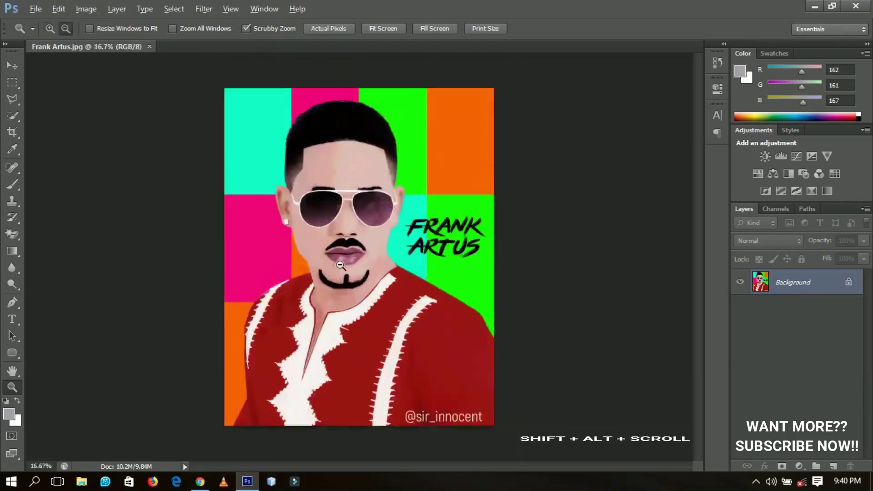
pyautogui.scroll(2, 340, 265)
pyautogui.scroll(-5, 340, 265)
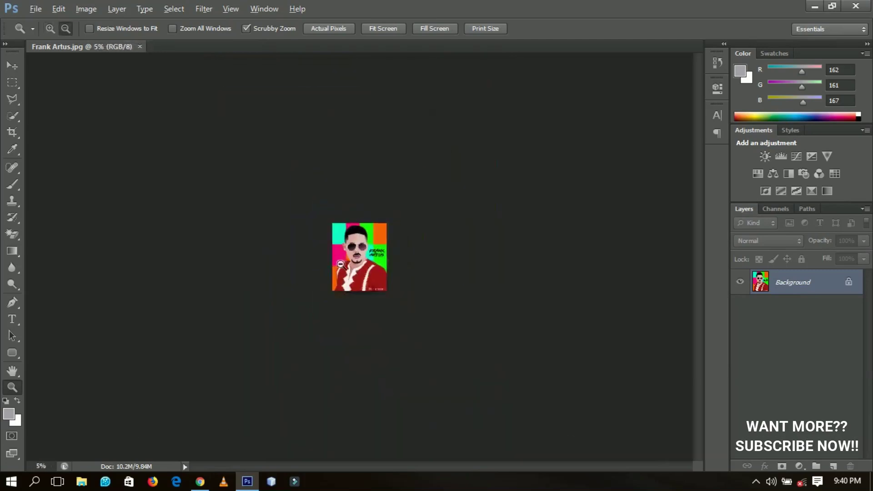
pyautogui.scroll(1, 349, 259)
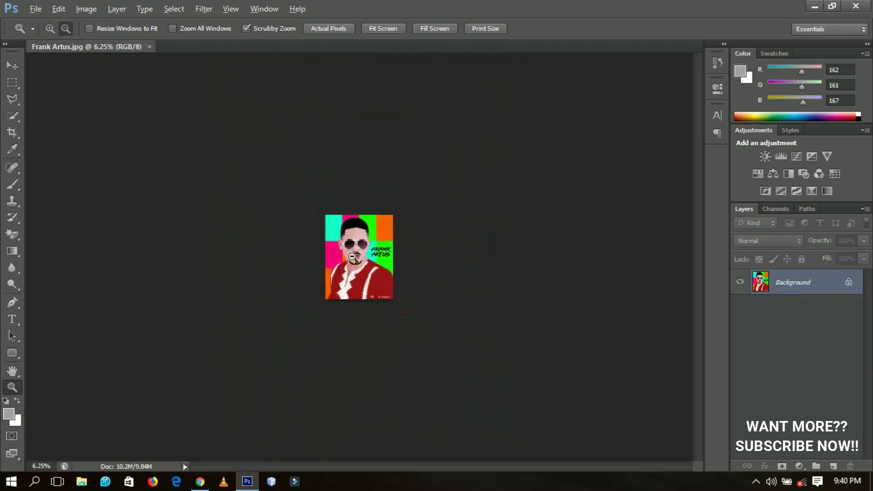
pyautogui.scroll(7, 353, 256)
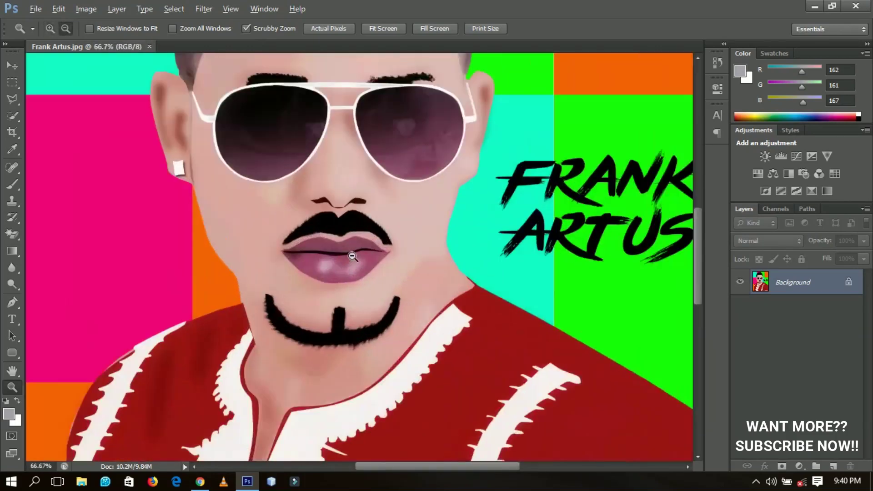
pyautogui.scroll(4, 353, 256)
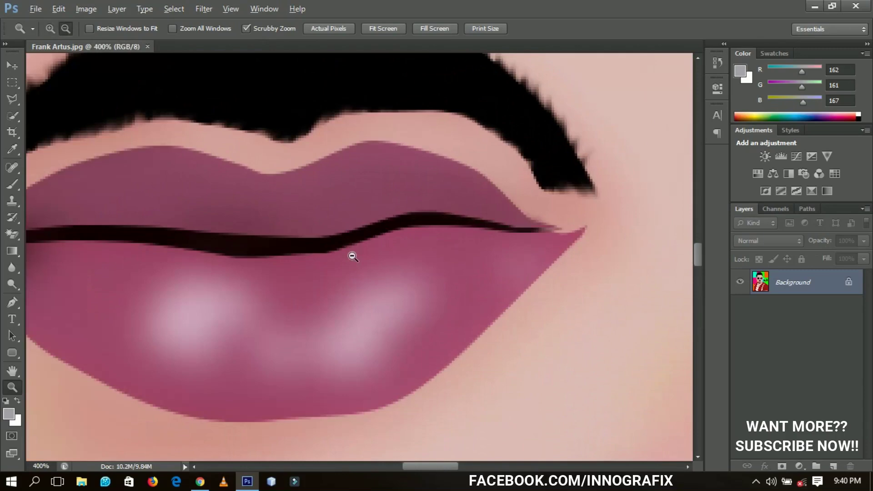
pyautogui.scroll(6, 352, 256)
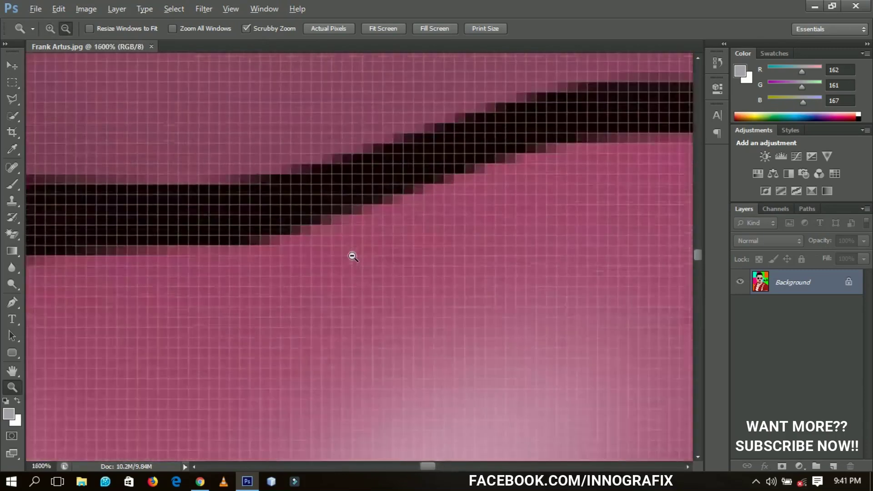
pyautogui.scroll(2, 353, 257)
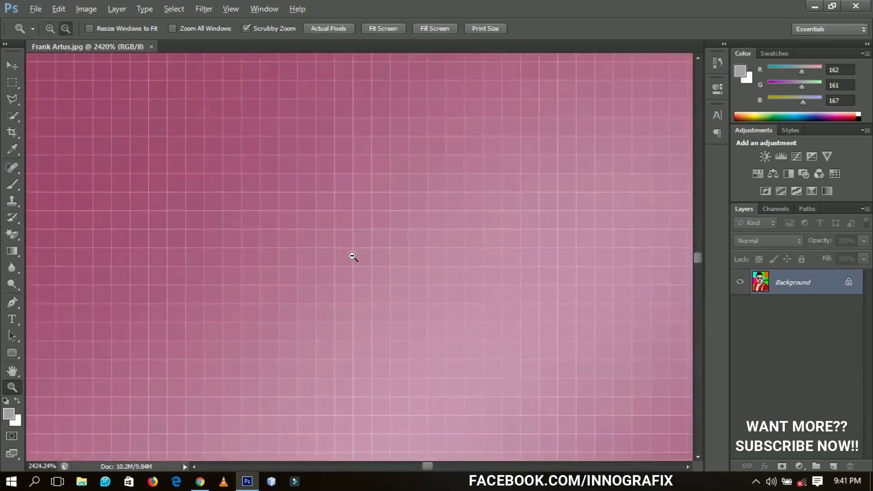
pyautogui.scroll(-2, 353, 256)
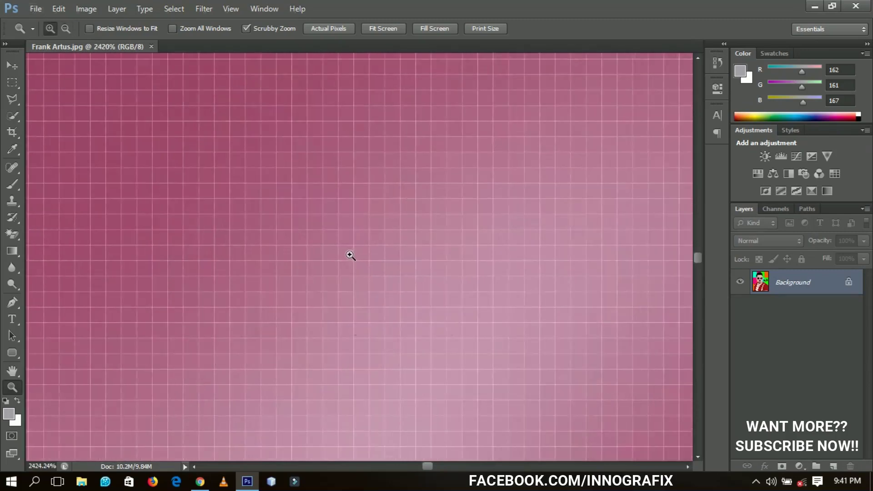
pyautogui.rightClick(351, 256)
pyautogui.click(368, 263)
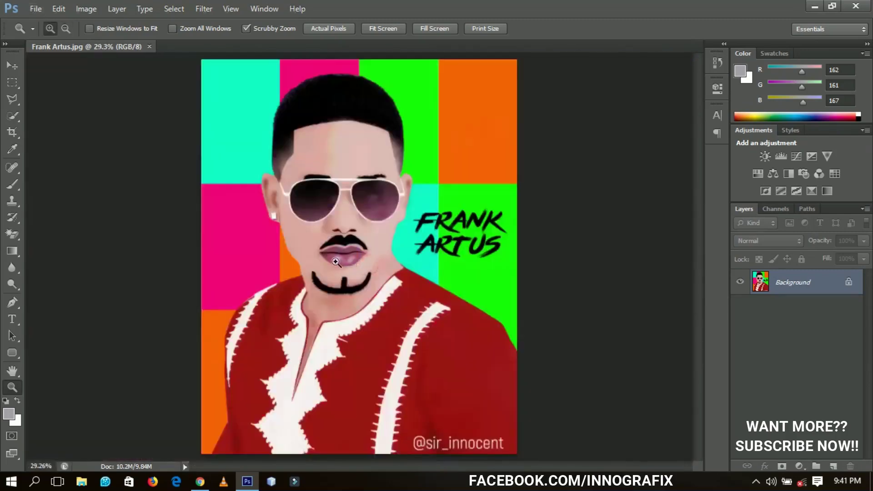
# - Click-zoom on the face step by step through 100% to 300% near the glasses
pyautogui.click(352, 222)
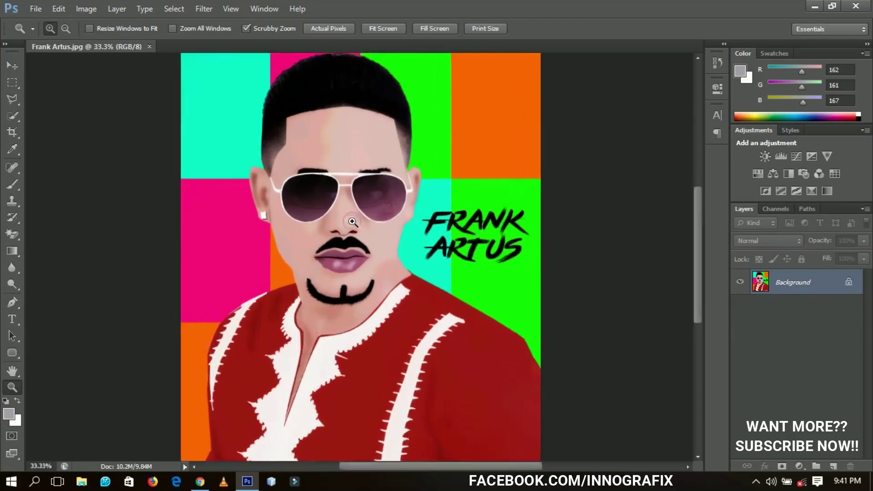
pyautogui.click(352, 222)
pyautogui.click(352, 222)
pyautogui.click(352, 222)
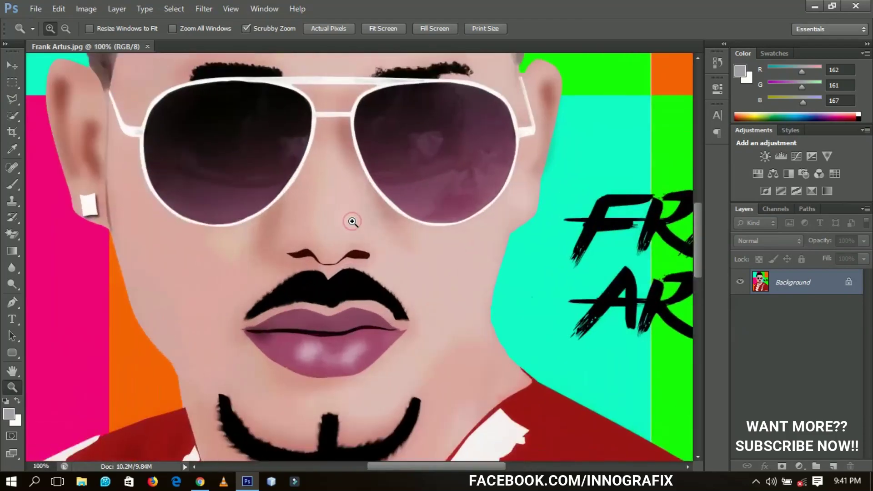
pyautogui.click(394, 204)
pyautogui.click(392, 197)
pyautogui.click(391, 194)
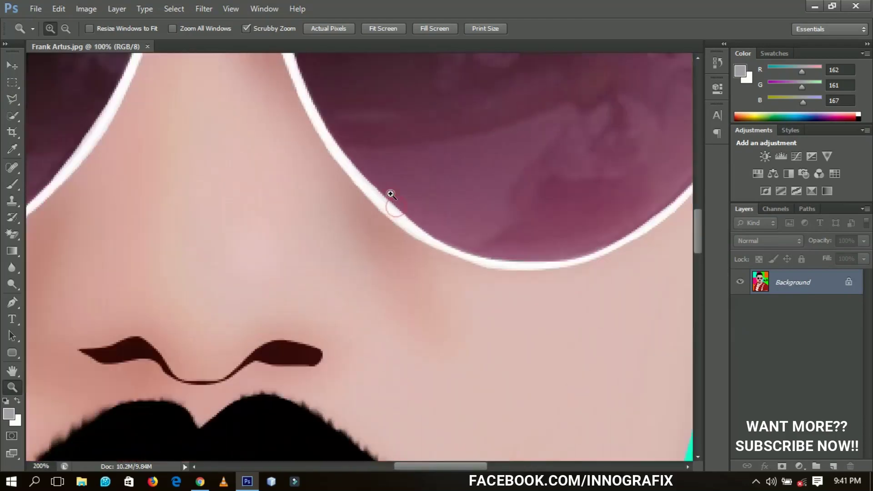
# - Pan the 300% view up past the eyebrows and forehead onto the hair
pyautogui.moveTo(383, 310); pyautogui.dragTo(392, 454)
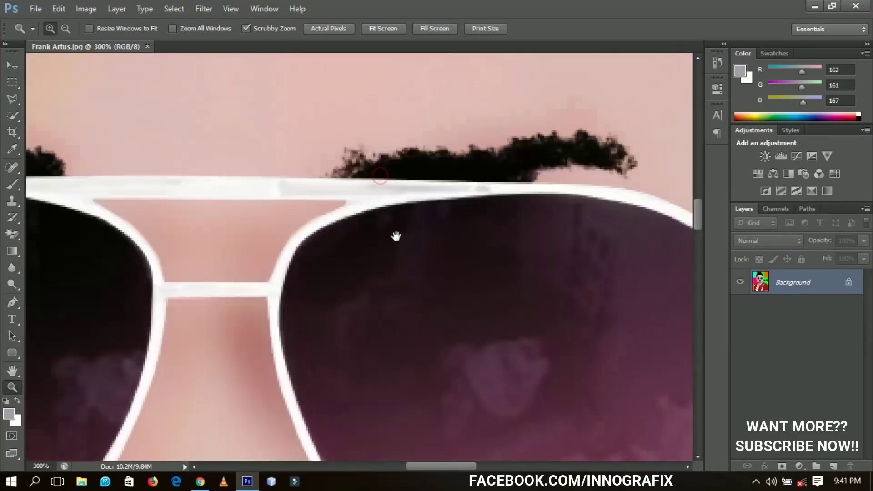
pyautogui.moveTo(396, 236); pyautogui.dragTo(349, 378)
pyautogui.moveTo(364, 137); pyautogui.dragTo(378, 409)
pyautogui.moveTo(382, 203); pyautogui.dragTo(367, 434)
pyautogui.moveTo(381, 145); pyautogui.dragTo(385, 478)
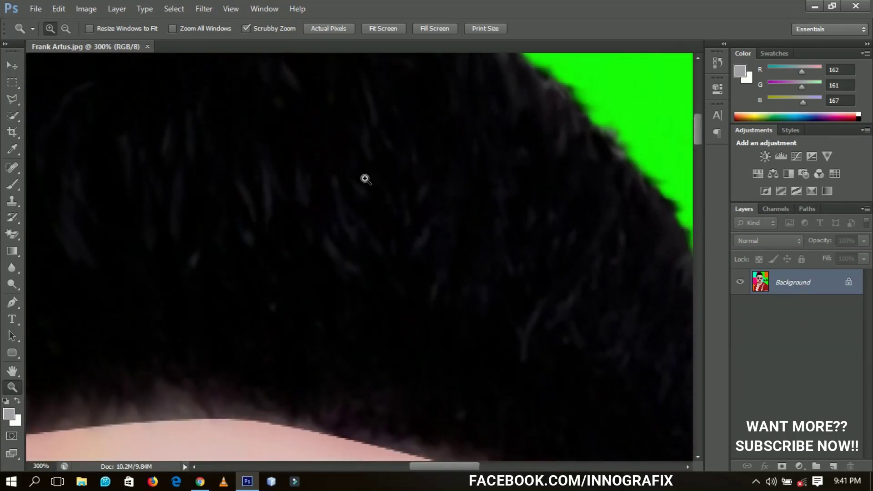
# - Fit the whole portrait on screen, then zoom in toward the mouth
pyautogui.rightClick(388, 166)
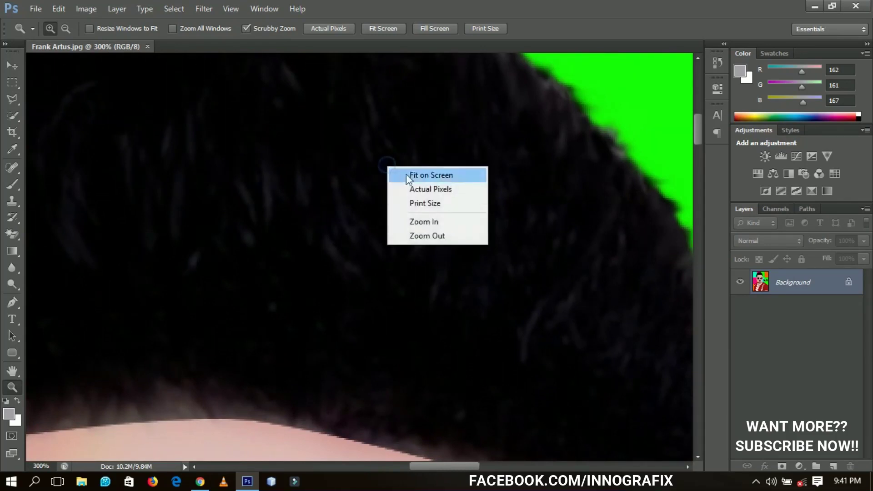
pyautogui.click(406, 173)
pyautogui.click(350, 239)
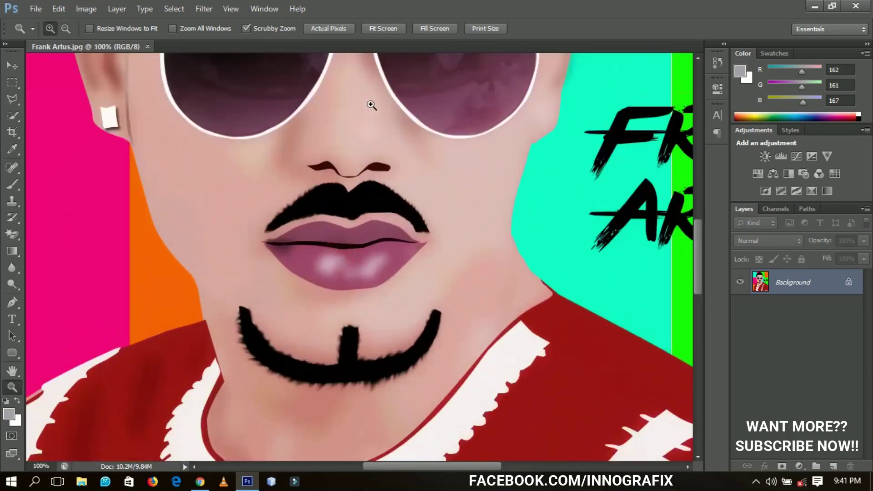
# - Pan up to the hair, zoom it to 300%, then bird's-eye jump to the bottom signature
pyautogui.moveTo(372, 105); pyautogui.dragTo(364, 318)
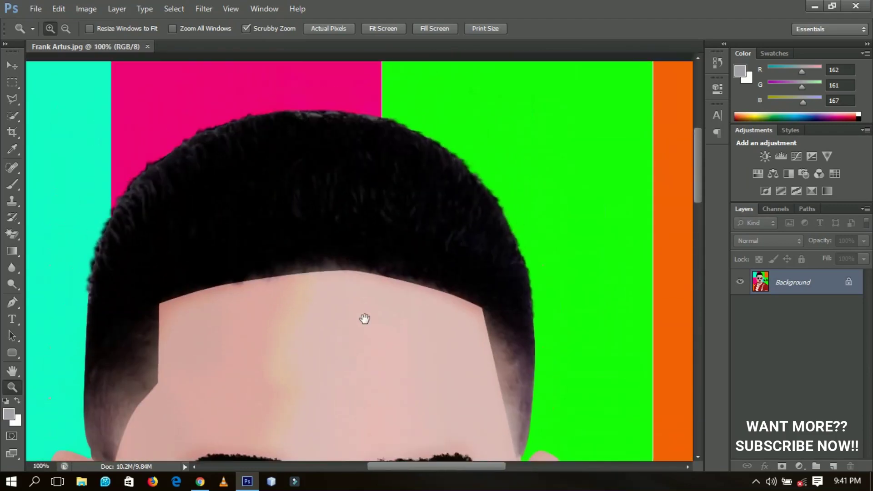
pyautogui.click(355, 127)
pyautogui.click(355, 126)
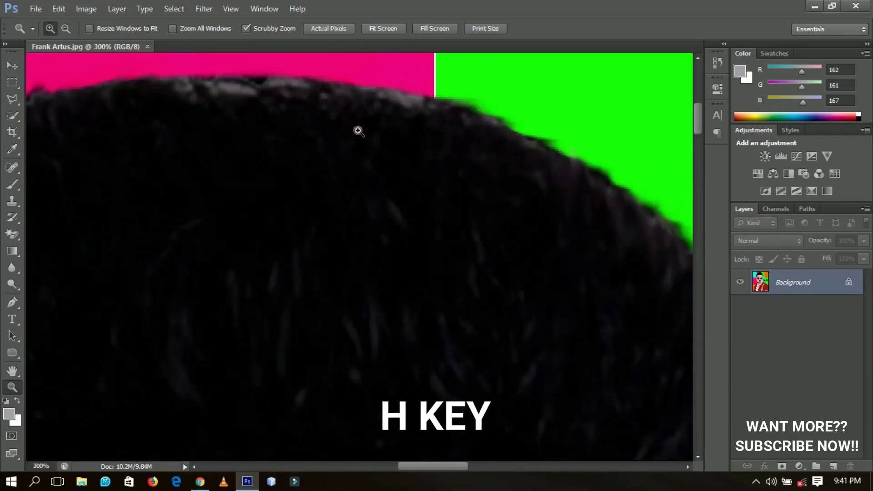
pyautogui.press('h')
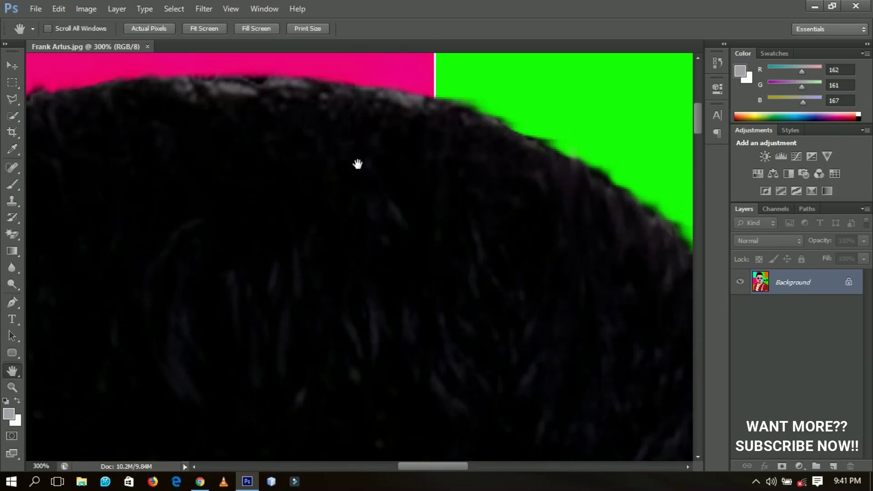
pyautogui.moveTo(362, 163); pyautogui.dragTo(480, 443)
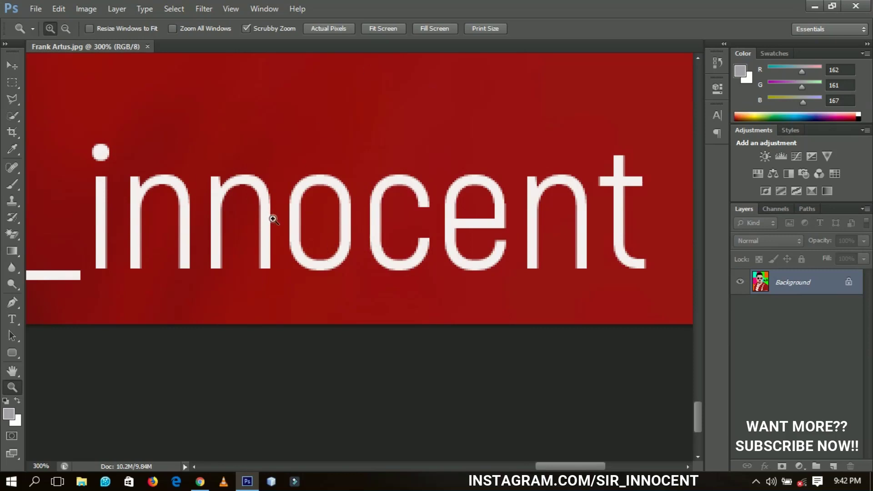
# - Bird's-eye jump to the sunglasses lens close-up, then fit the portrait on screen
pyautogui.press('h')
pyautogui.moveTo(282, 191); pyautogui.dragTo(374, 190)
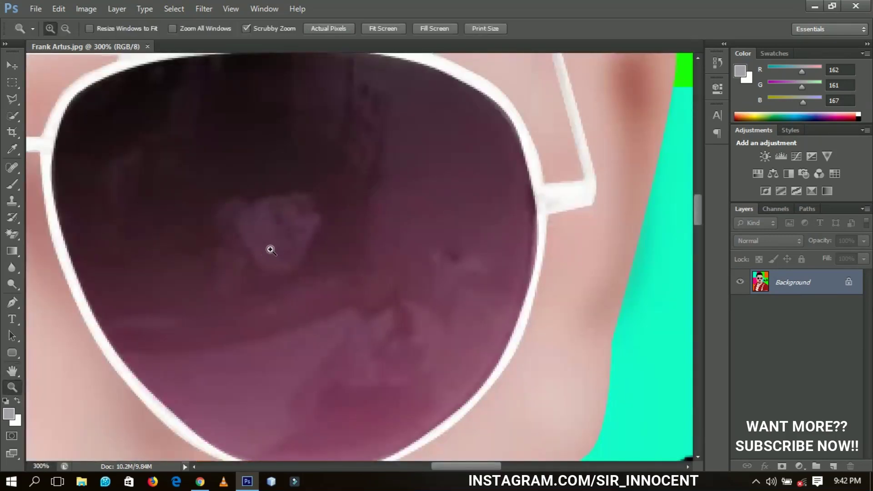
pyautogui.rightClick(317, 208)
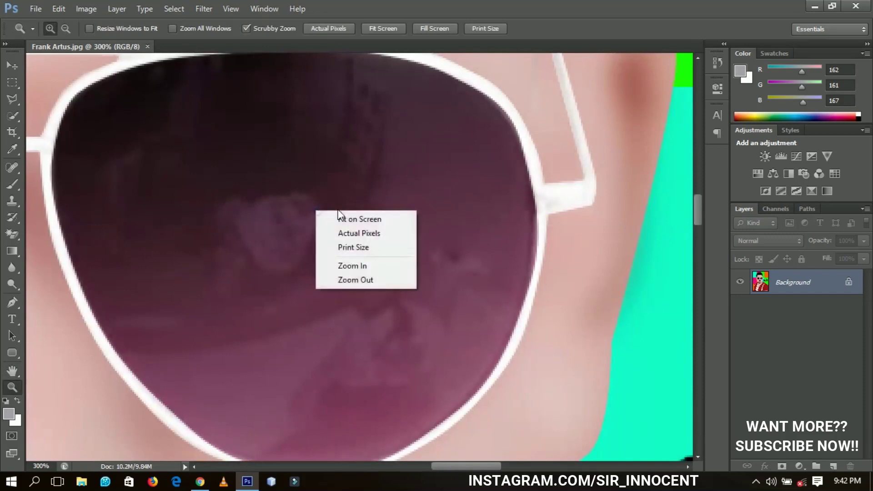